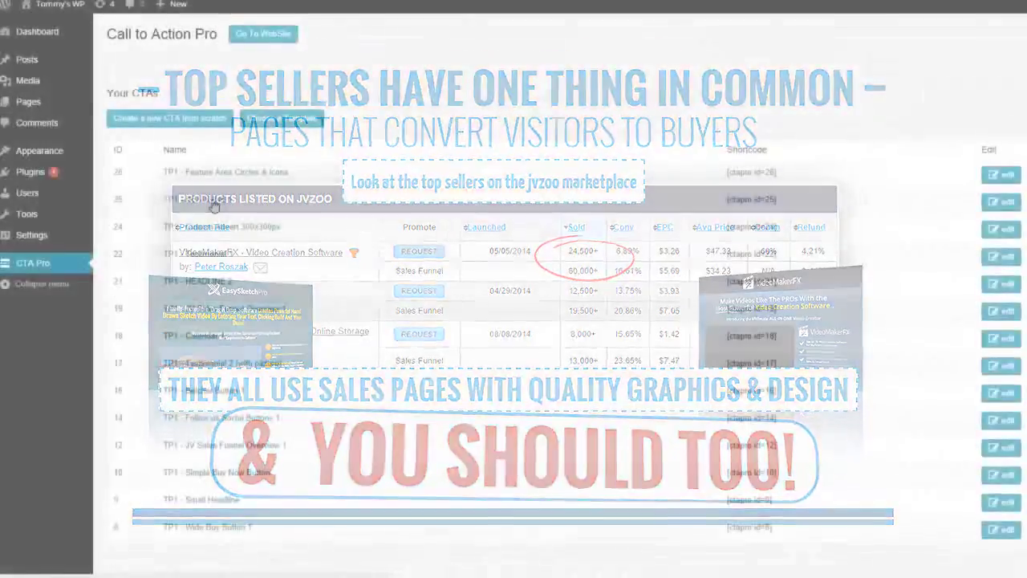
Step: Open TP1 - HEADLINE 1 and drag the AS THE EXPERTS box and its arrow further right
left_click(211, 204)
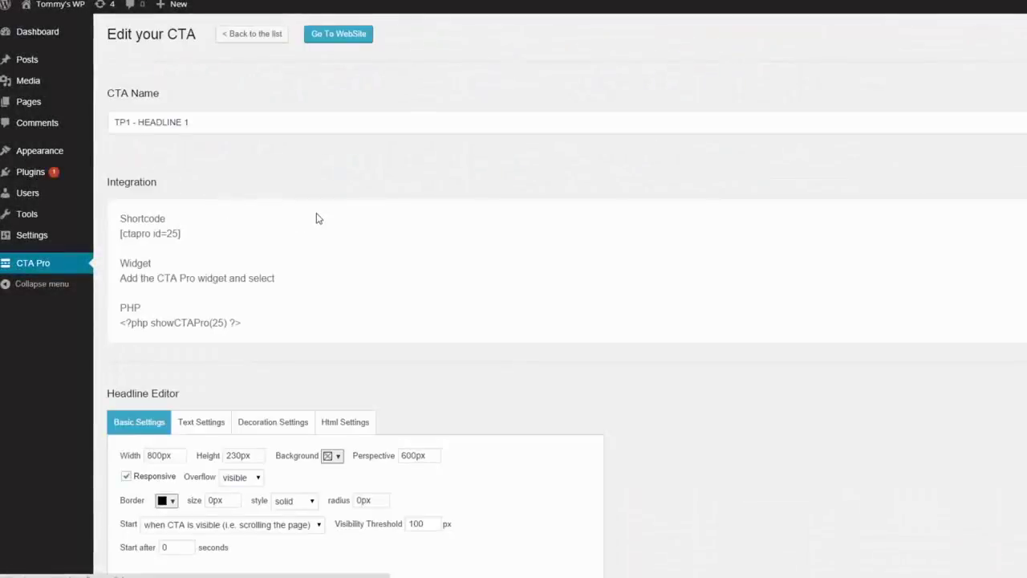
scroll(318, 218, "down", 5)
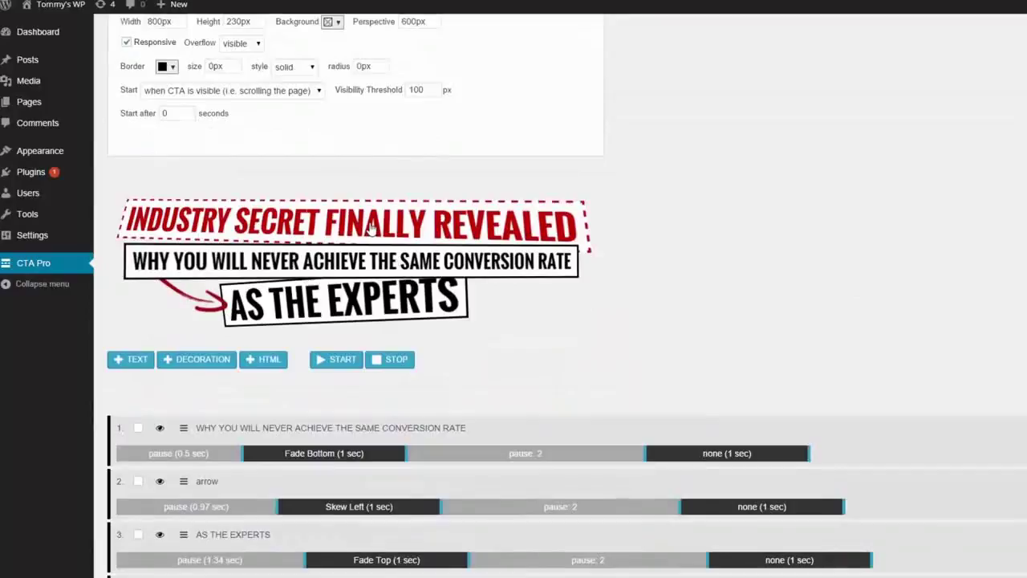
left_click(374, 260)
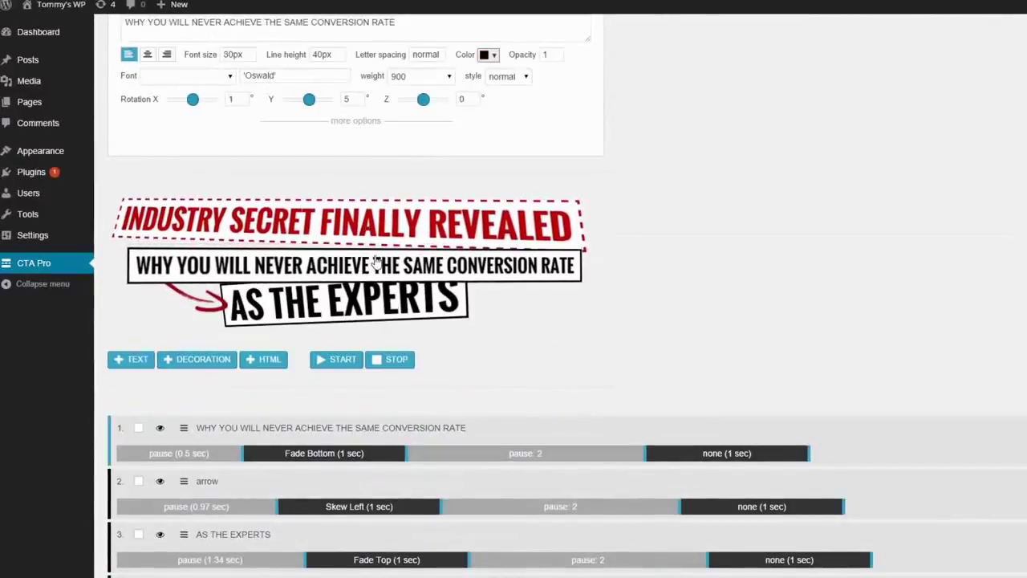
left_click_drag(374, 302, 440, 309)
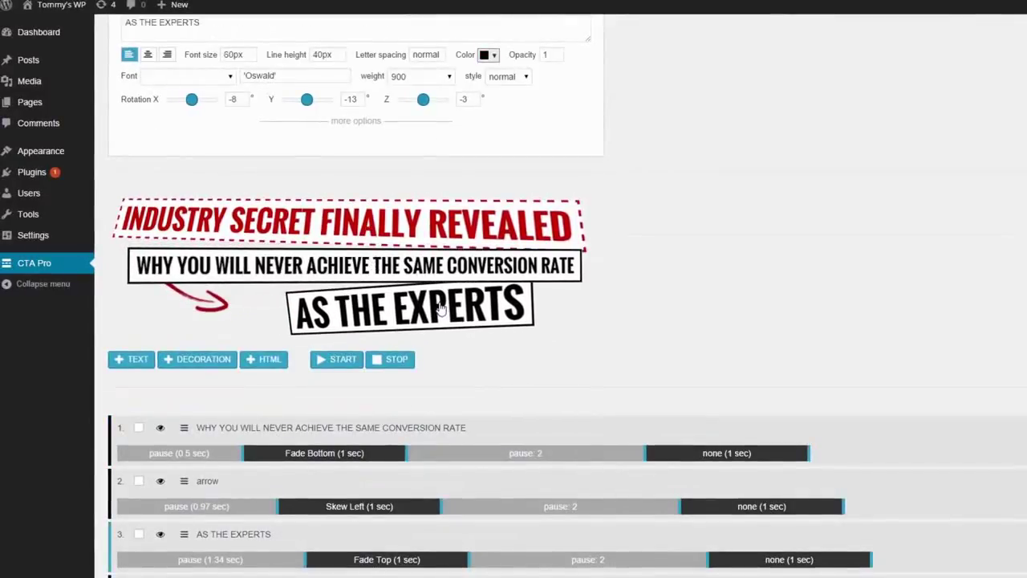
left_click_drag(208, 302, 258, 313)
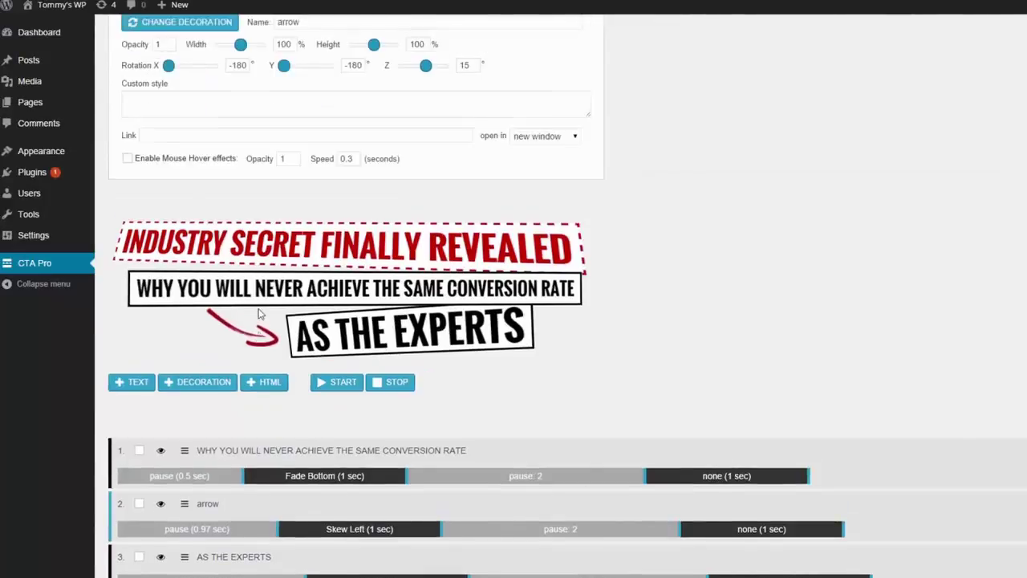
Step: Replace the third headline layer's text 'AS THE EXPERTS' with 'YES ITS EASY'
left_click(396, 340)
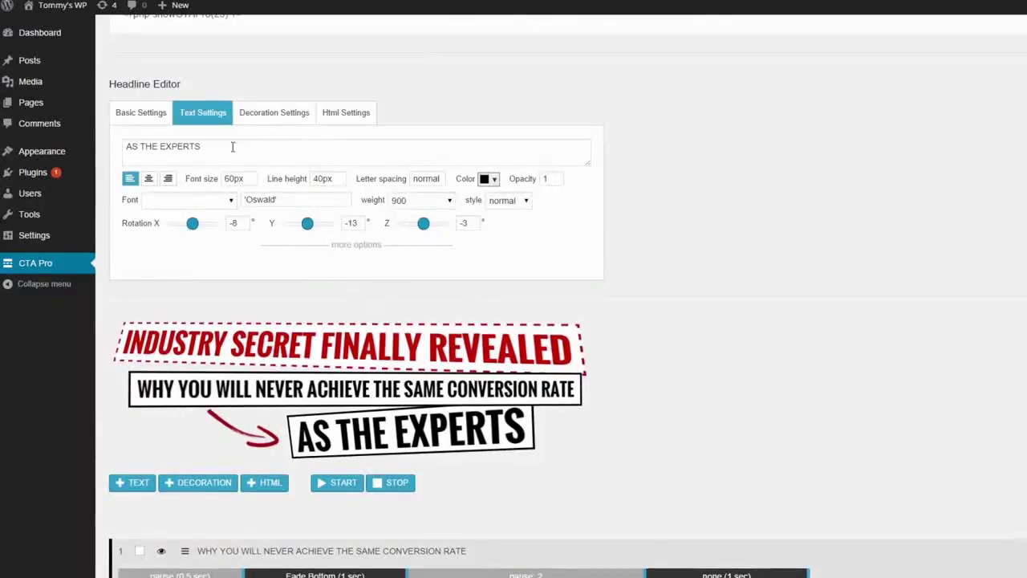
left_click_drag(232, 147, 141, 148)
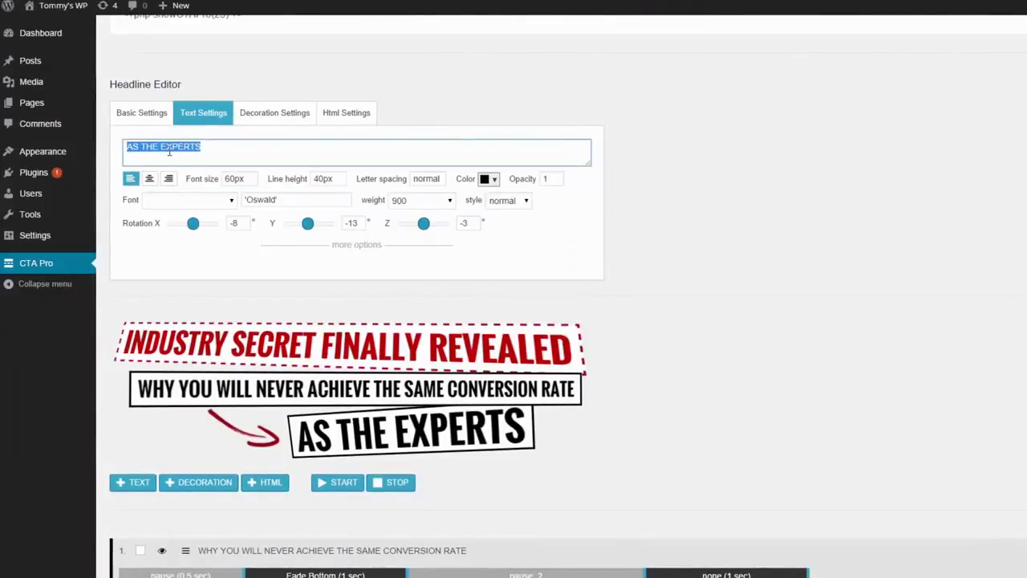
type("YES I")
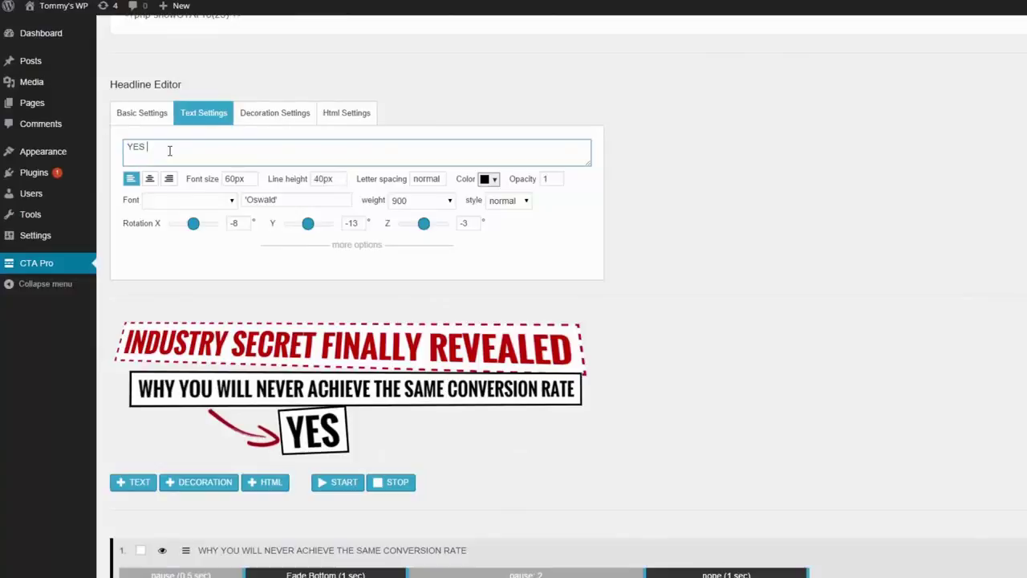
type("TS EASY")
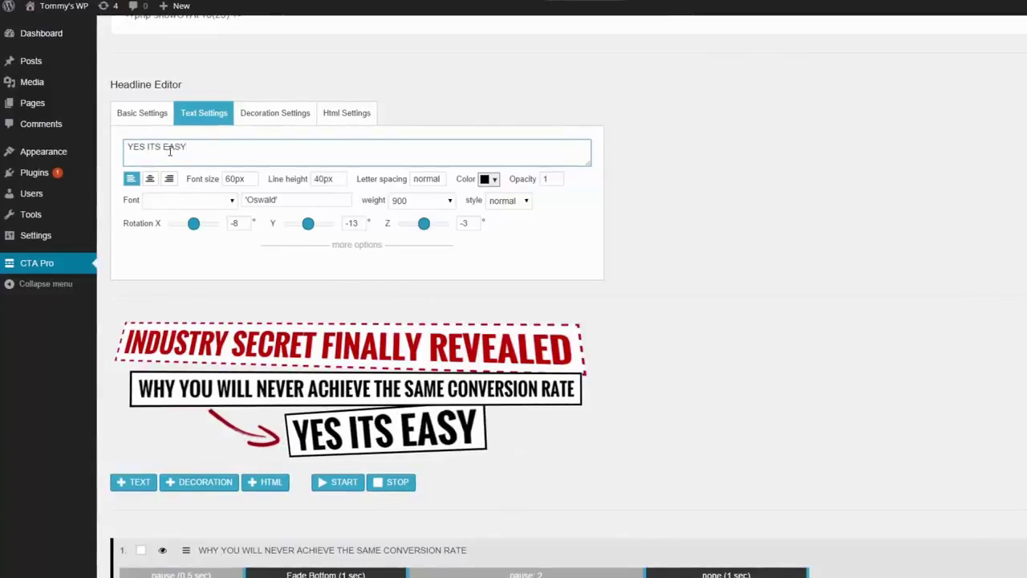
left_click(407, 446)
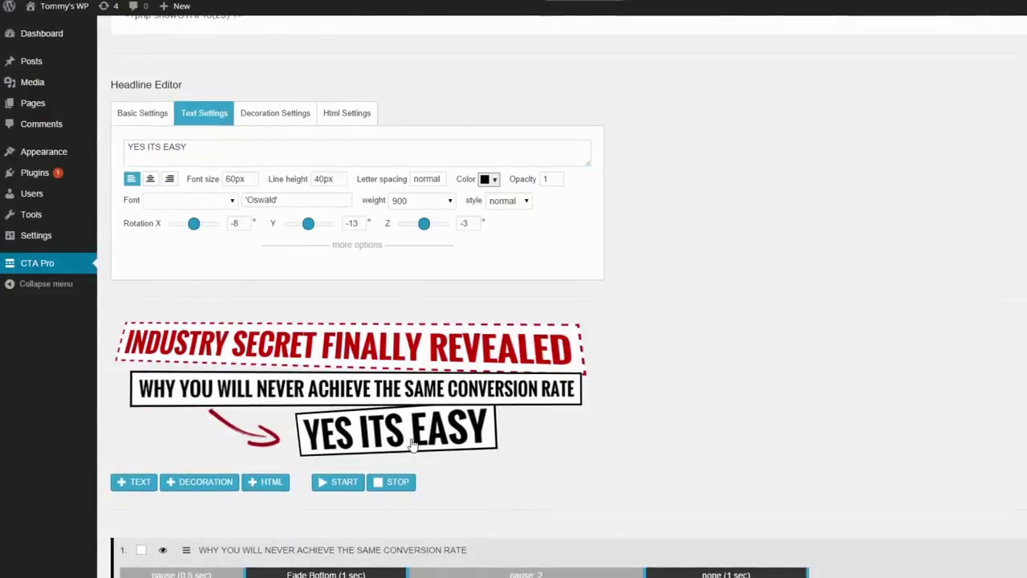
Step: Give the YES ITS EASY box 30px rounded corners and a red border
left_click(349, 246)
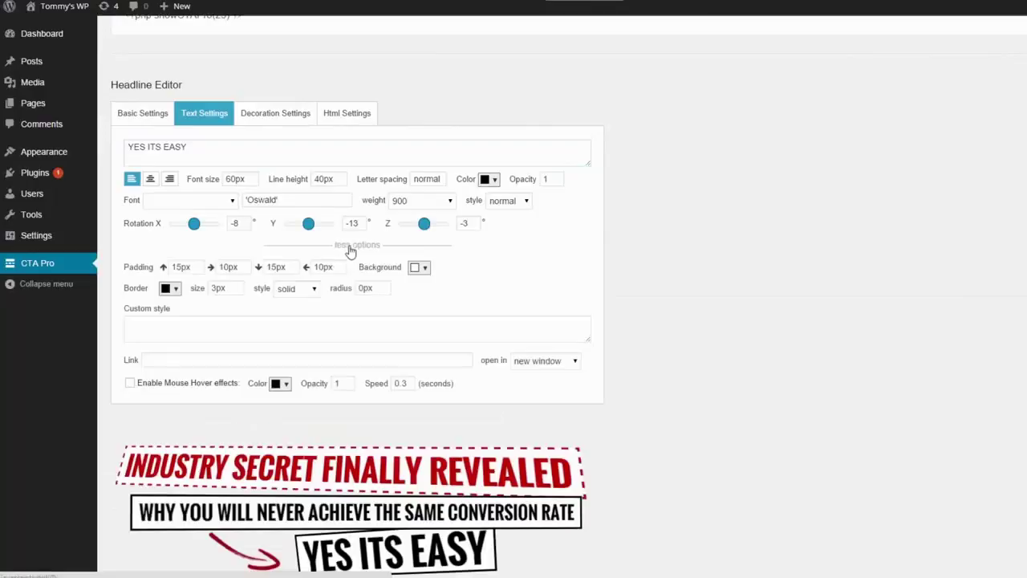
scroll(413, 353, "down", 2)
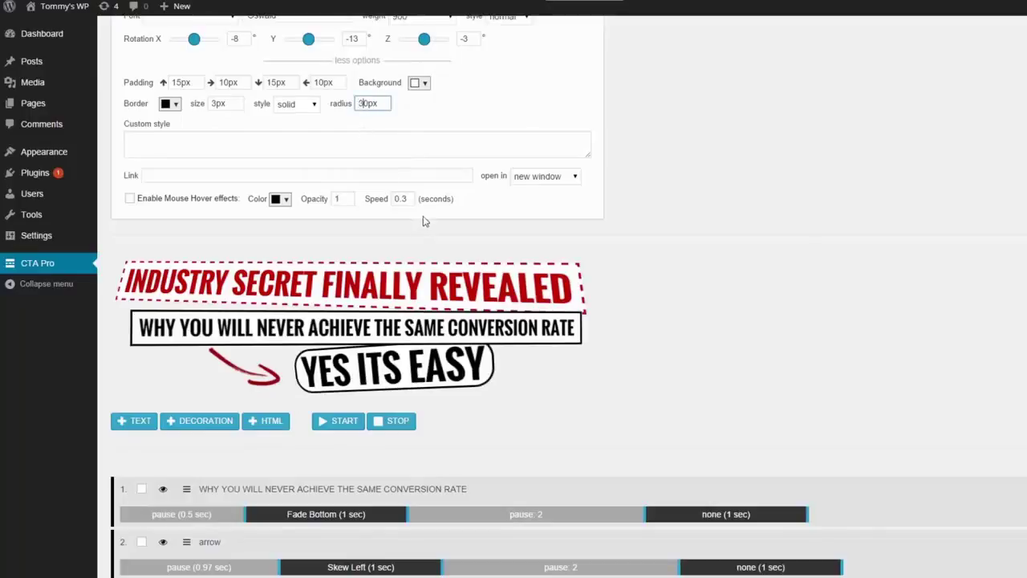
scroll(415, 237, "up", 1)
left_click(170, 165)
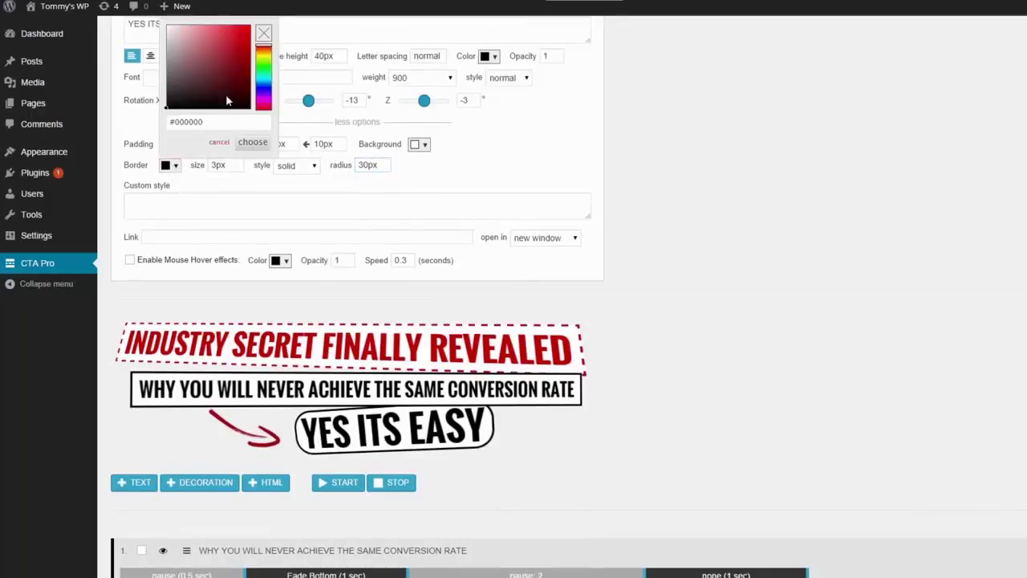
left_click(239, 46)
left_click(263, 142)
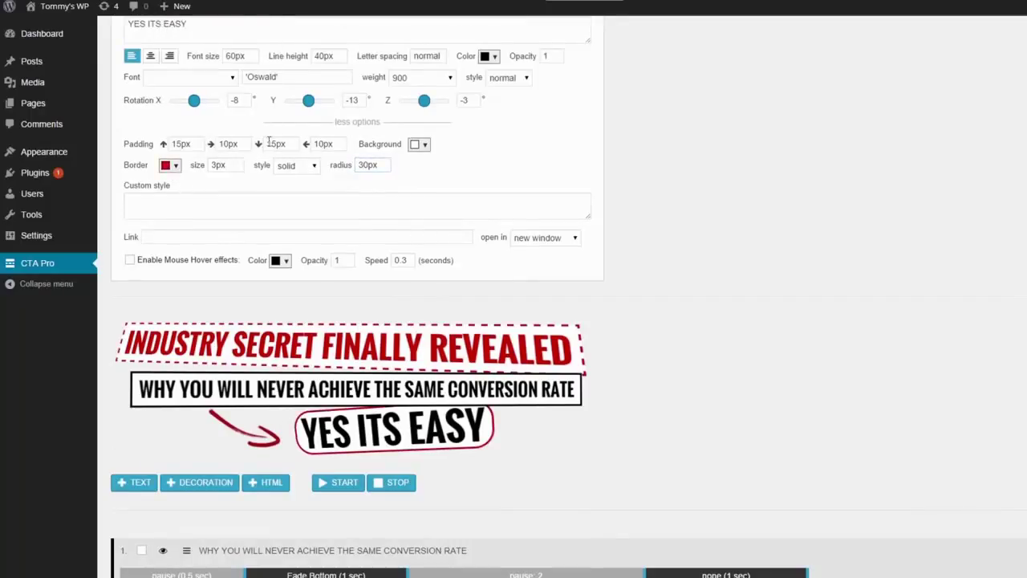
Step: Pick red (#c51818) as the YES ITS EASY text colour
left_click(488, 56)
scroll(521, 48, "up", 2)
left_click(552, 61)
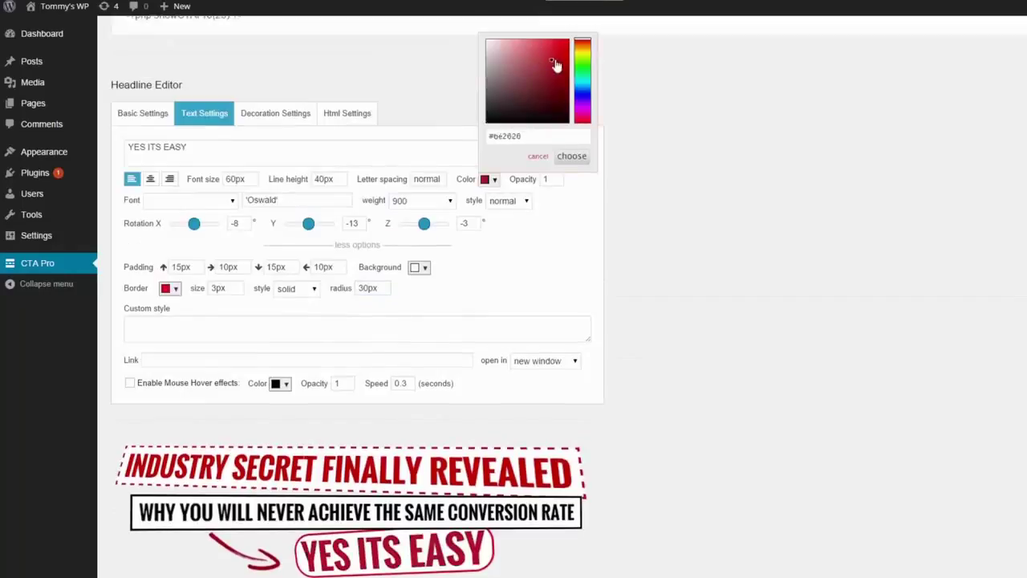
Step: Confirm the red text colour and replay the headline animation preview
left_click(572, 156)
scroll(340, 288, "down", 4)
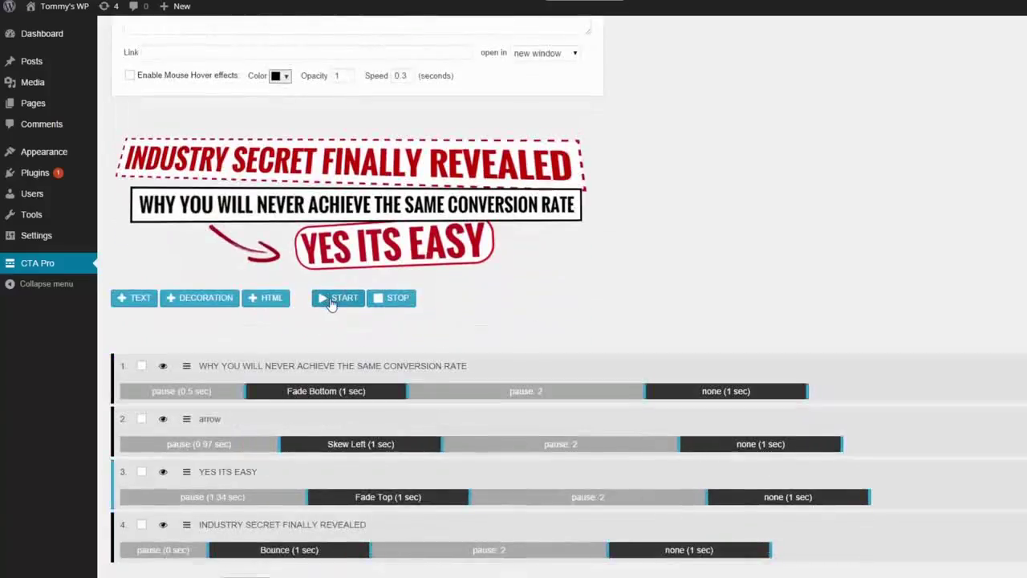
left_click(333, 301)
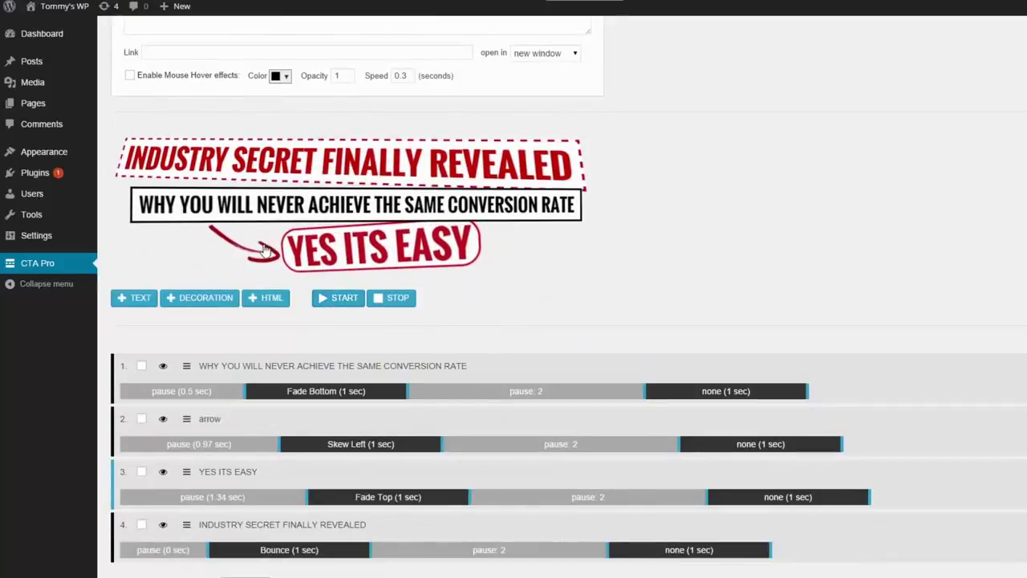
Step: Adjust the lengths of the headline layers' effect bars on the timeline
scroll(265, 251, "down", 3)
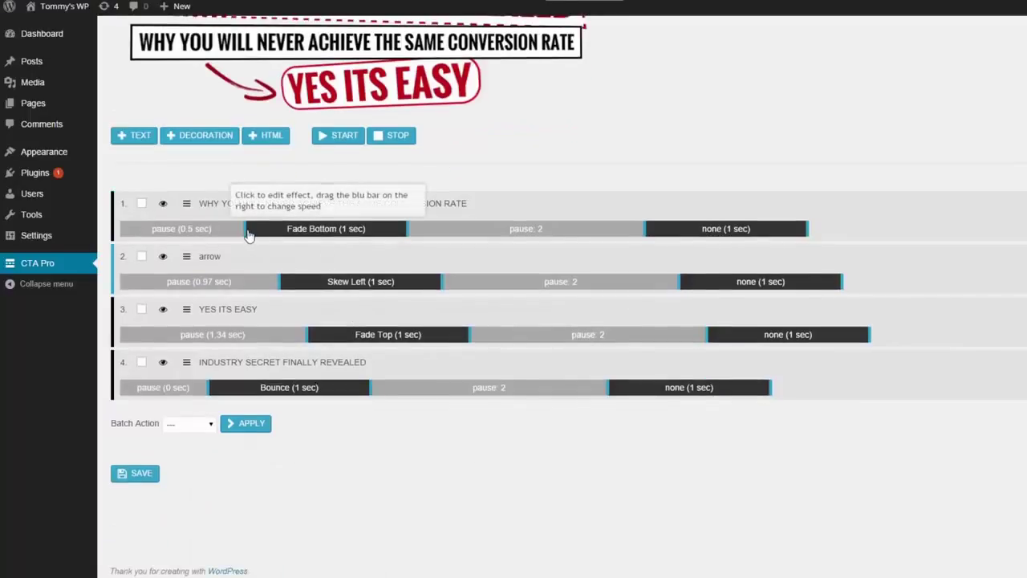
left_click_drag(249, 233, 233, 233)
scroll(231, 236, "up", 2)
left_click_drag(292, 390, 325, 391)
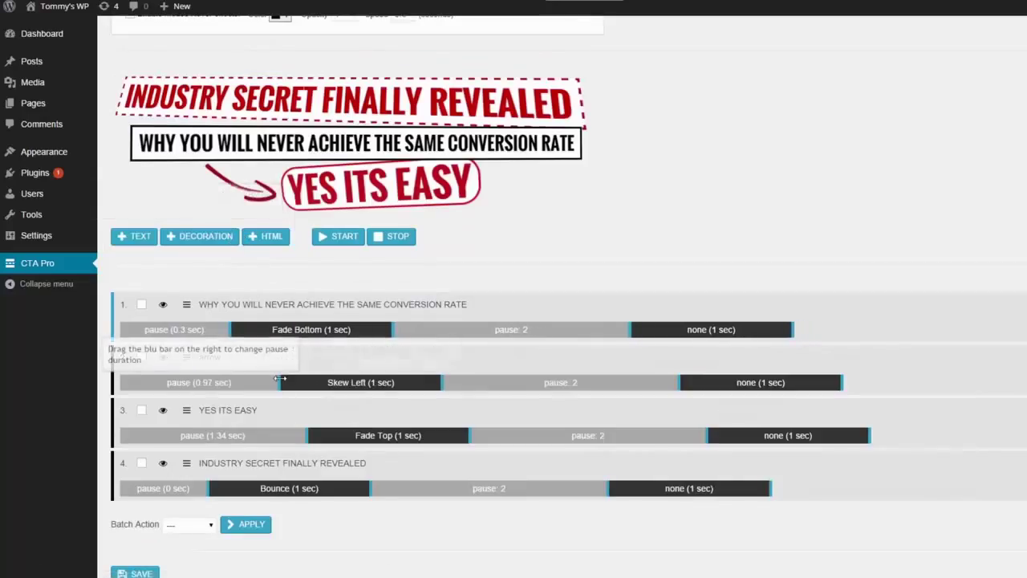
scroll(325, 391, "down", 2)
left_click_drag(306, 335, 277, 335)
scroll(277, 336, "up", 2)
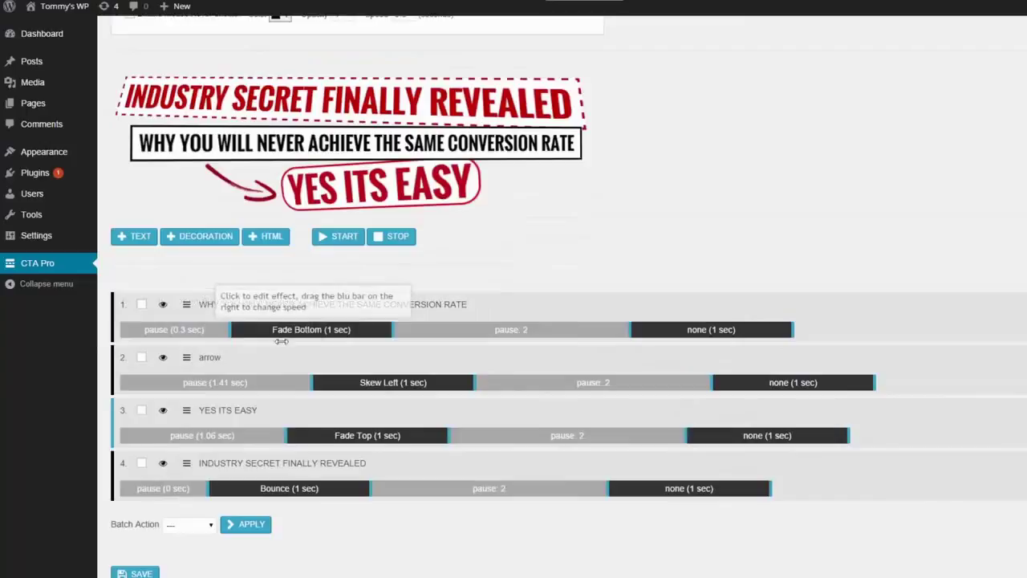
Step: Give the YES ITS EASY line a Bounce Down entrance effect
left_click(357, 436)
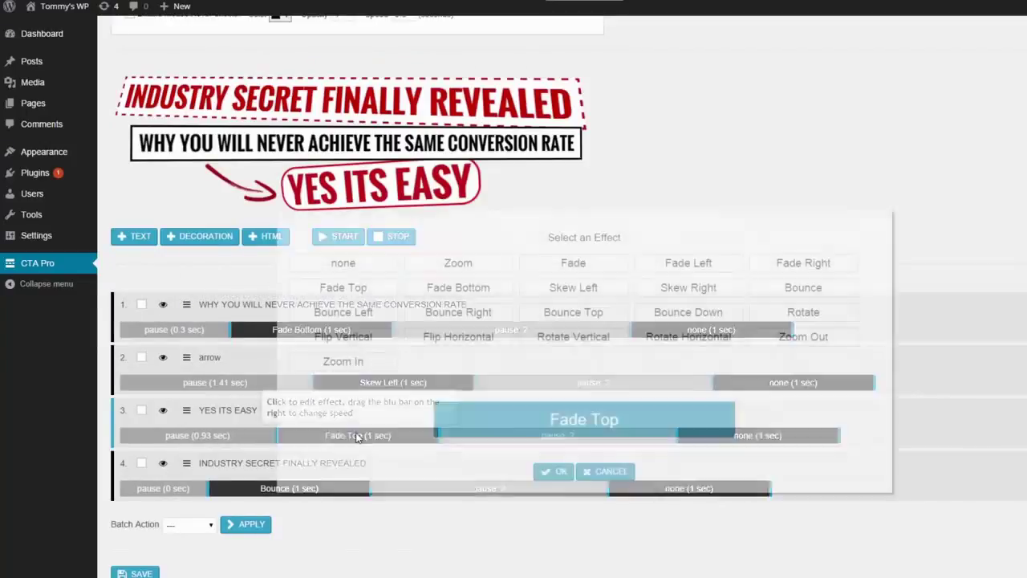
left_click(573, 312)
left_click(680, 313)
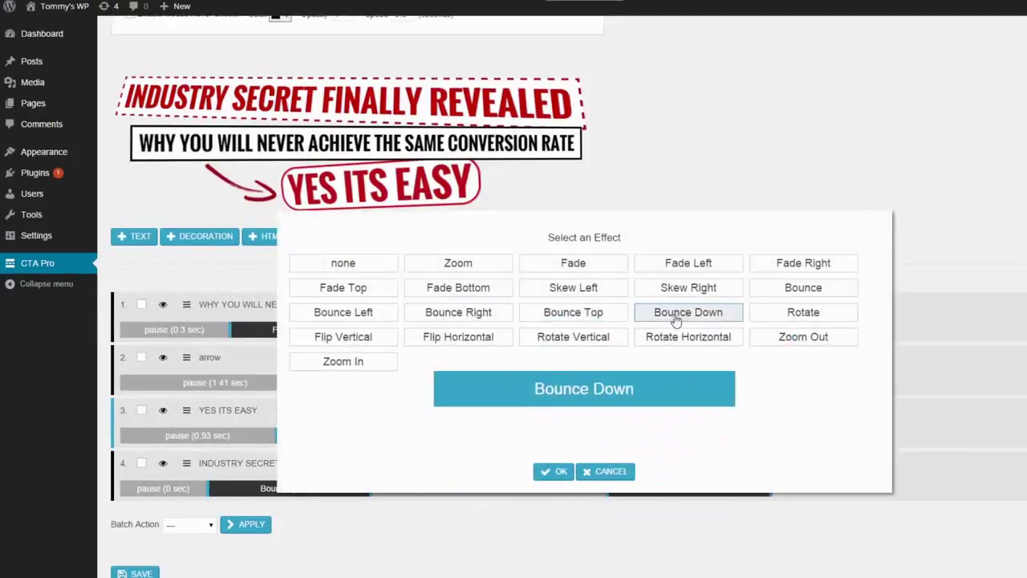
left_click(558, 472)
Step: Set the arrow's final timeline effect to Strong Shake
scroll(393, 388, "down", 2)
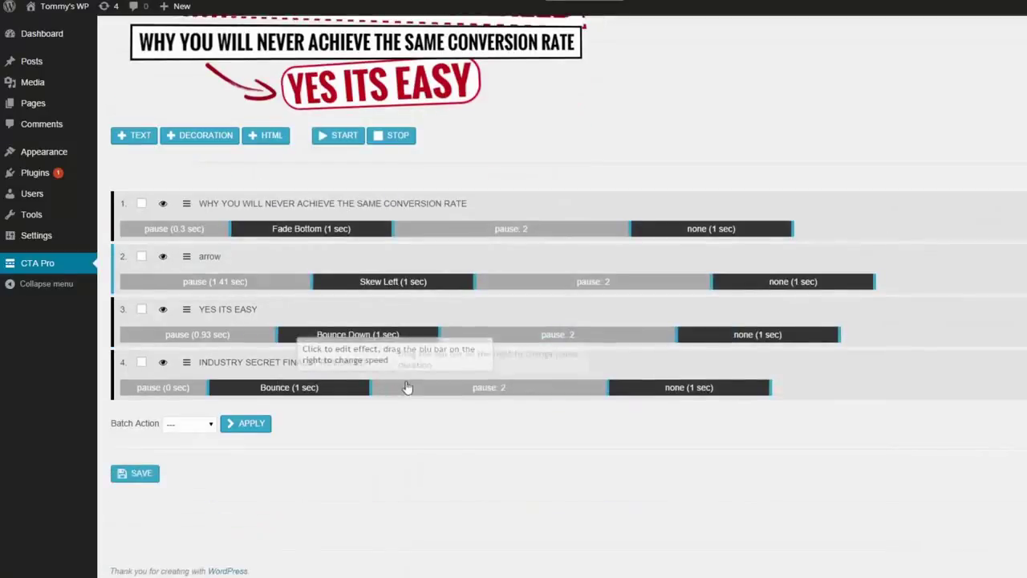
left_click(762, 282)
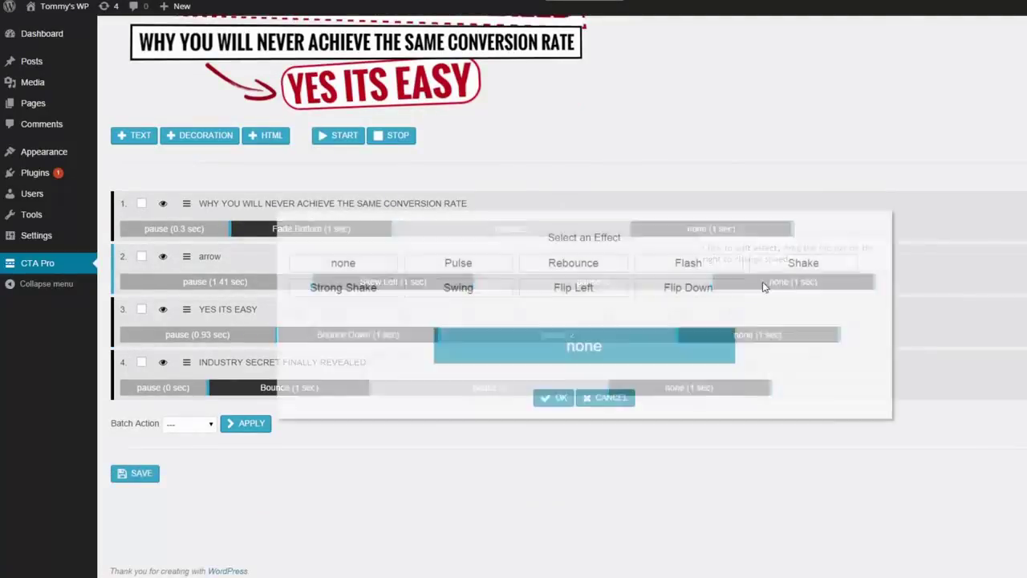
left_click(366, 290)
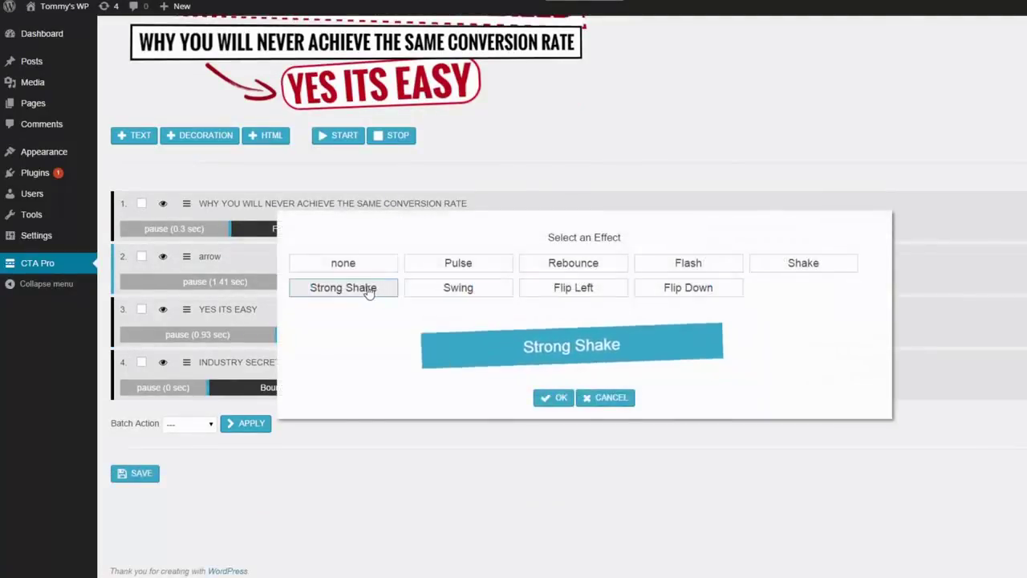
left_click(560, 397)
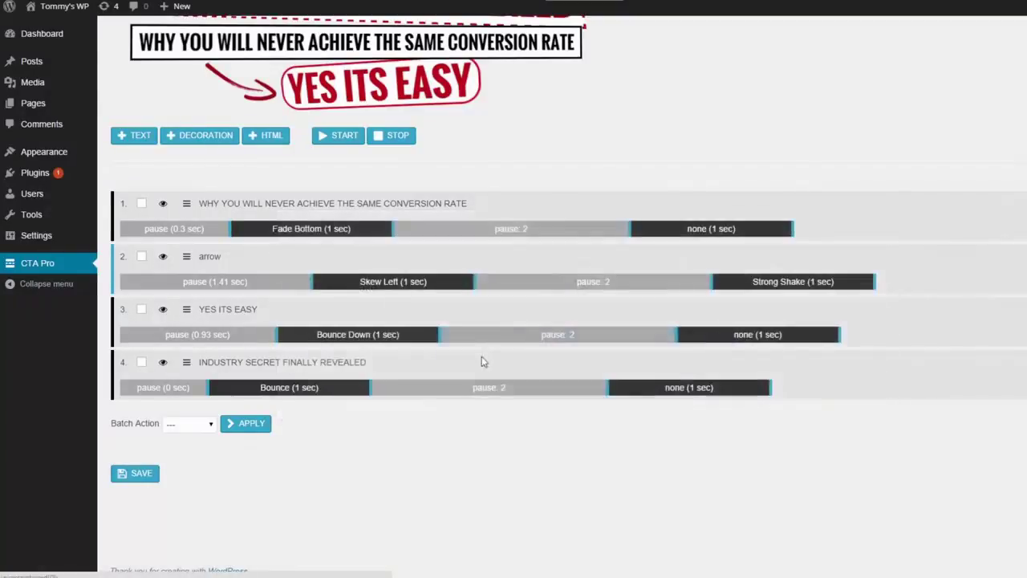
scroll(321, 377, "up", 2)
Step: Replay the preview and move the 10 STEP CHEAT SHEET headline down and right
left_click(343, 260)
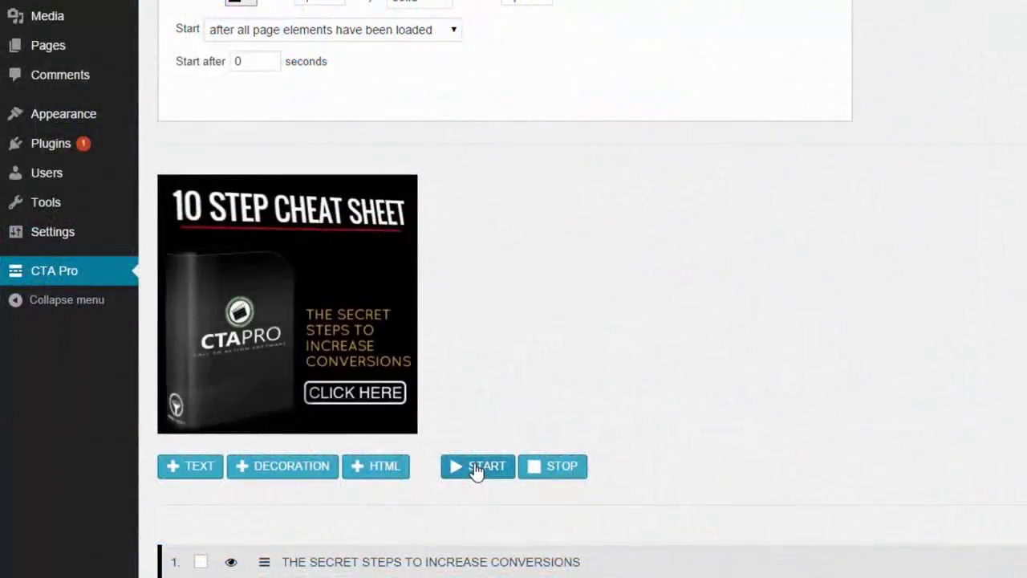
scroll(497, 417, "up", 1)
left_click(332, 295)
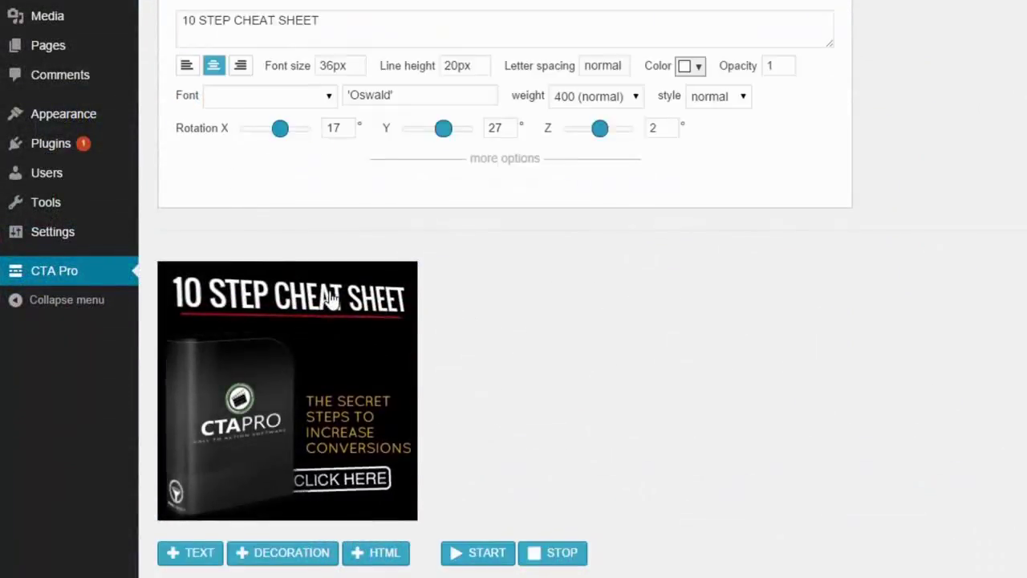
mouse_move(332, 296)
left_mouse_down()
mouse_move(345, 343)
mouse_move(337, 288)
left_mouse_up()
Step: Set the headline to Quicksand at 26px, nudge it, and review the banner's Start setting
left_click(283, 101)
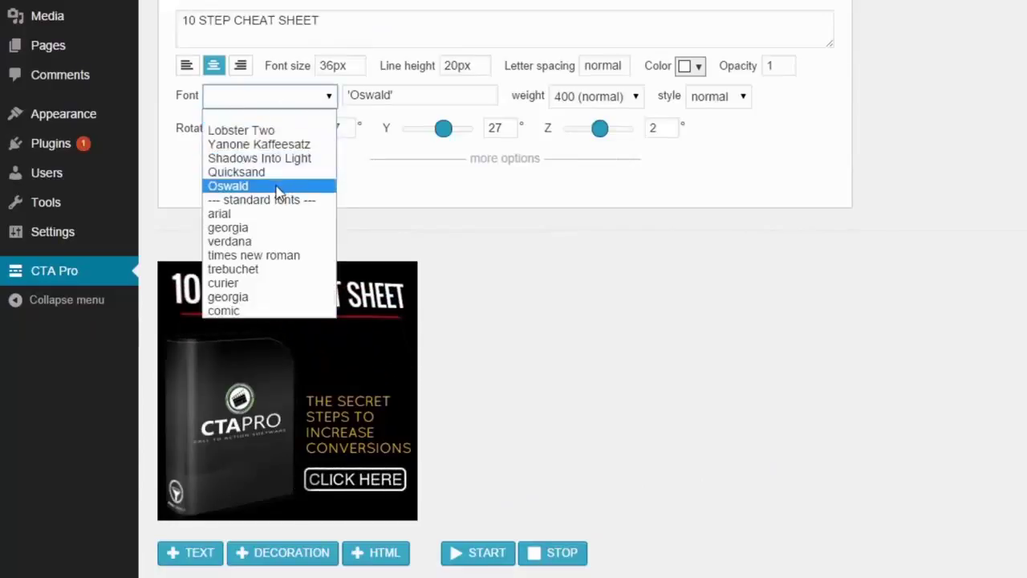
left_click(277, 171)
left_click(322, 66)
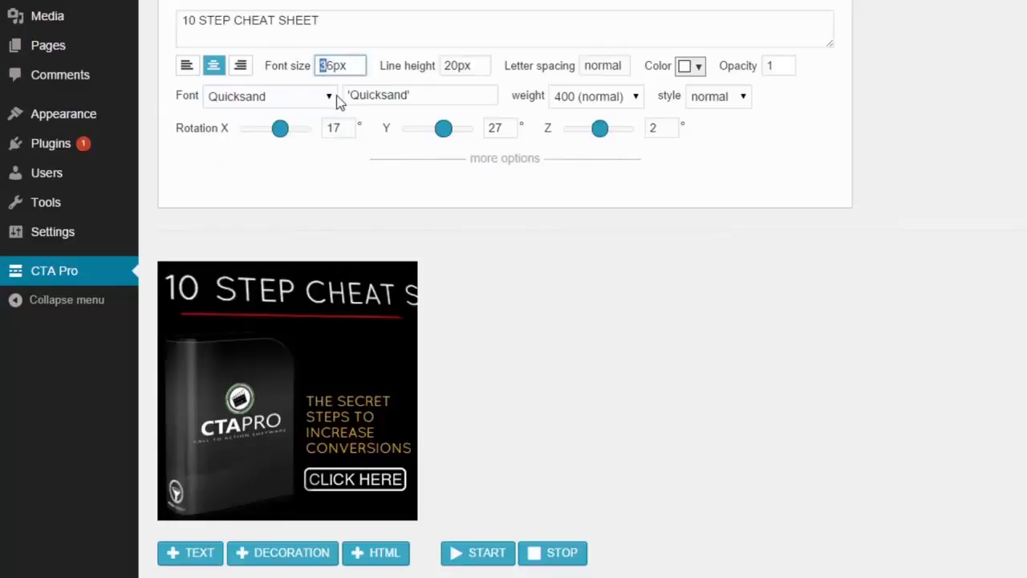
type("2")
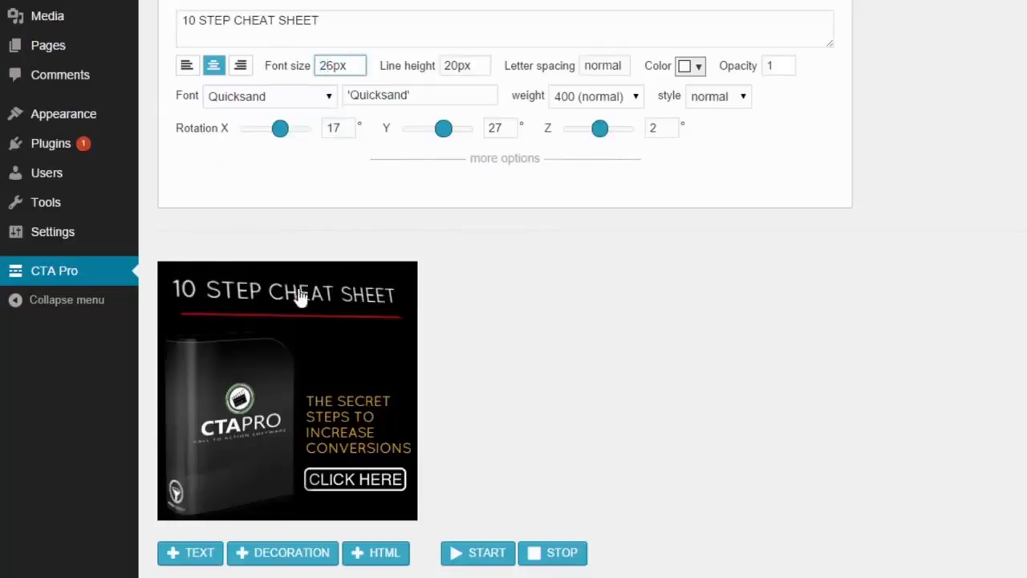
left_click_drag(299, 297, 307, 299)
left_click(217, 2)
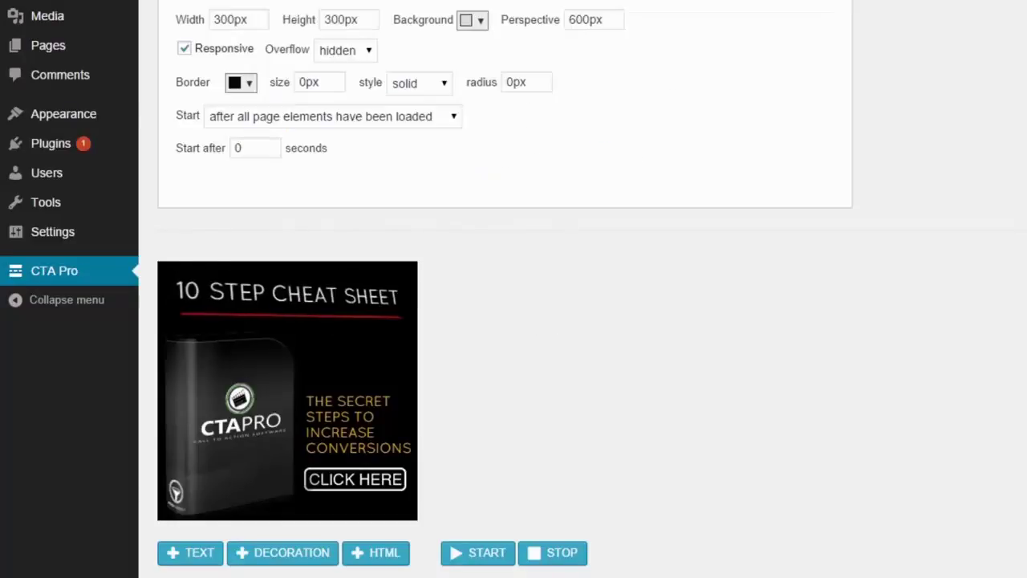
left_click(302, 122)
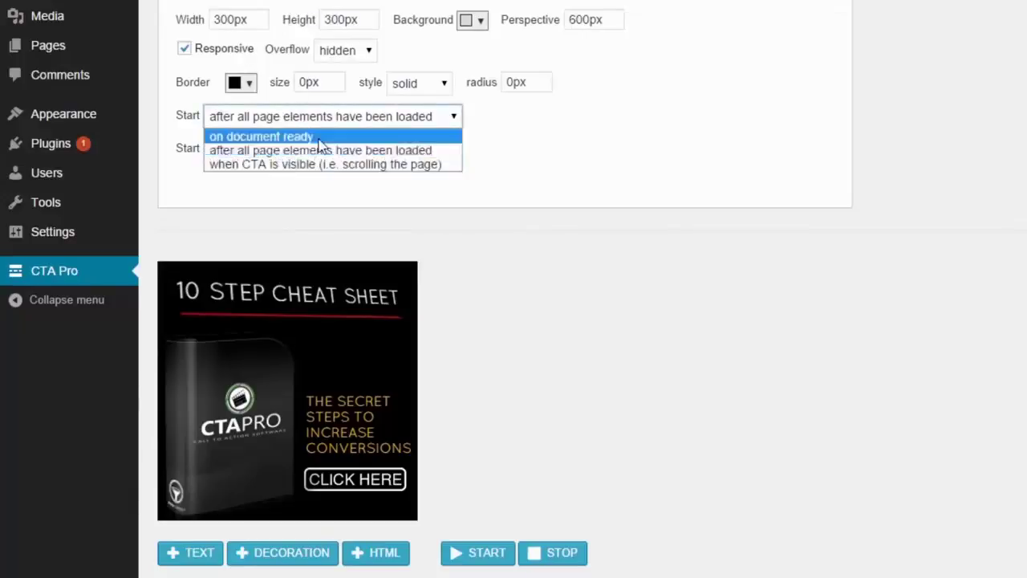
Step: Leave the Start setting unchanged and open the + DECORATION image picker
left_click(529, 167)
scroll(408, 222, "down", 4)
scroll(551, 213, "up", 2)
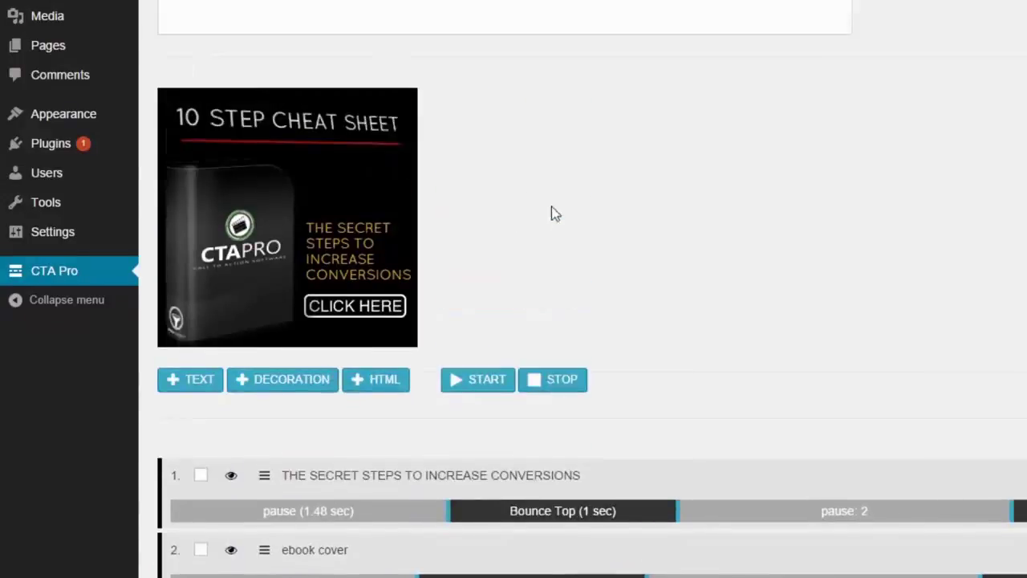
left_click(305, 378)
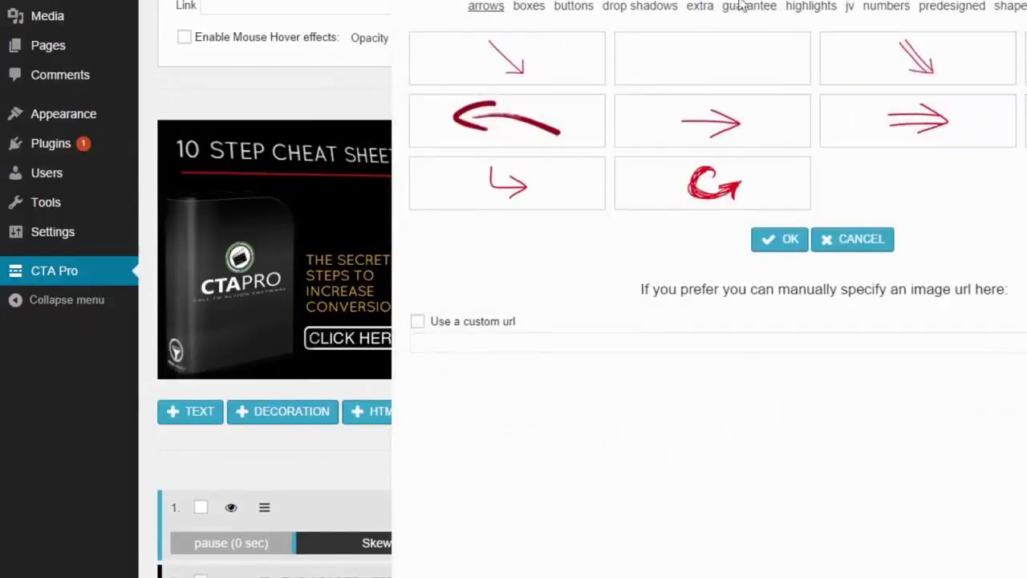
Step: Browse the decoration categories from buttons to highlight-bar strokes, ending on guarantee badges
left_click(574, 6)
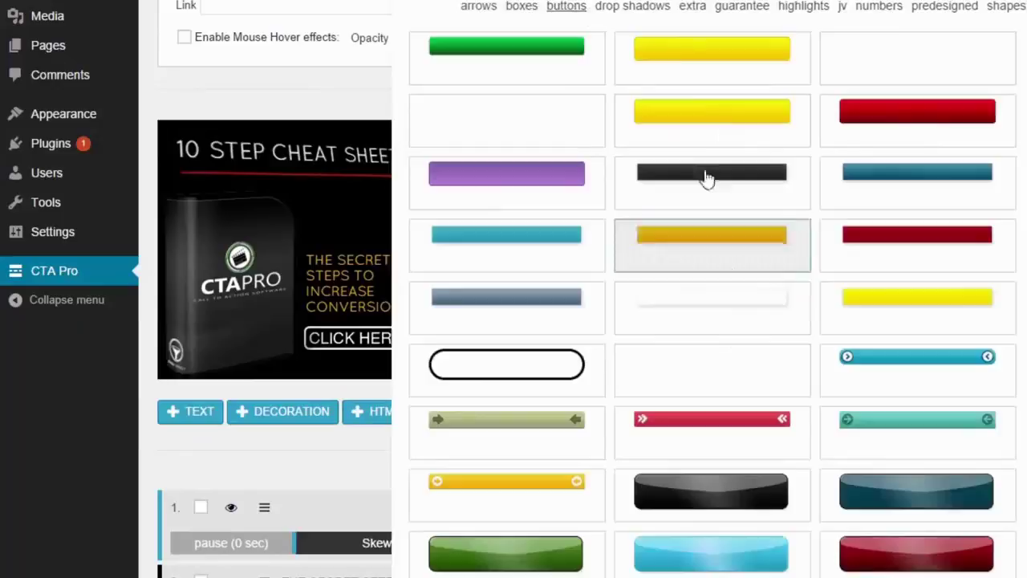
left_click(642, 8)
left_click(693, 8)
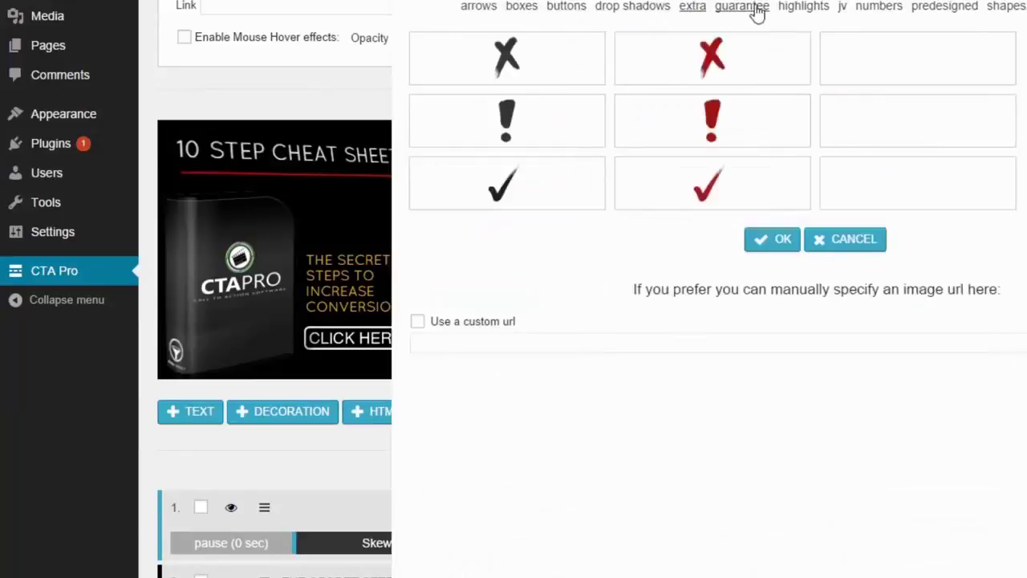
left_click(752, 8)
left_click(803, 8)
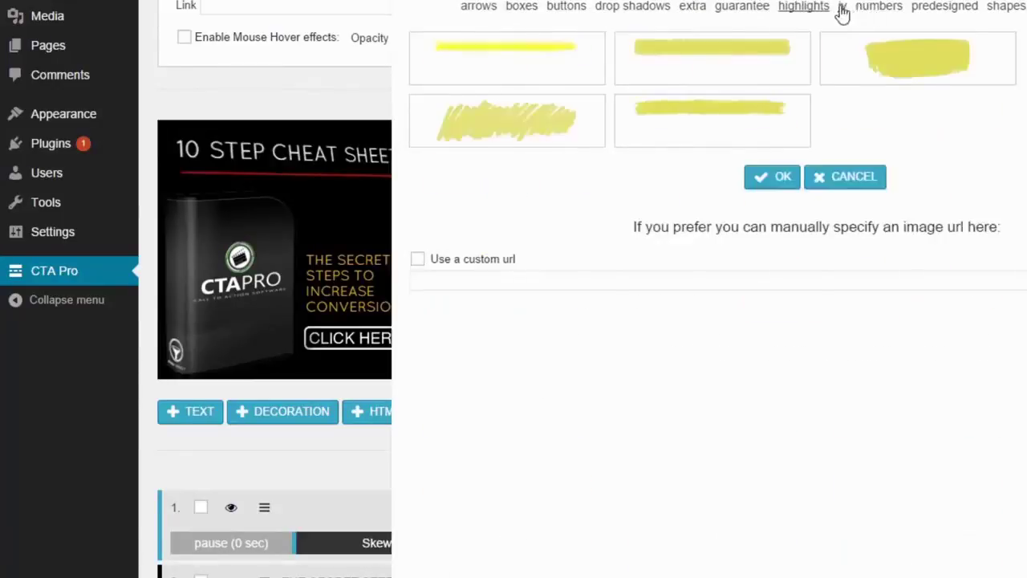
left_click(842, 8)
left_click(879, 6)
left_click(937, 8)
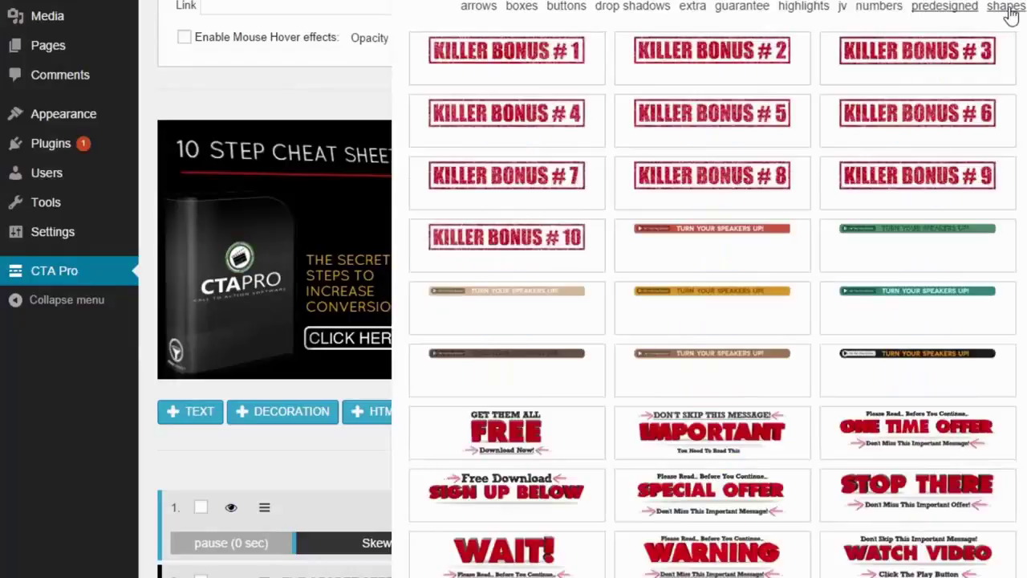
left_click(1006, 8)
left_click(1025, 8)
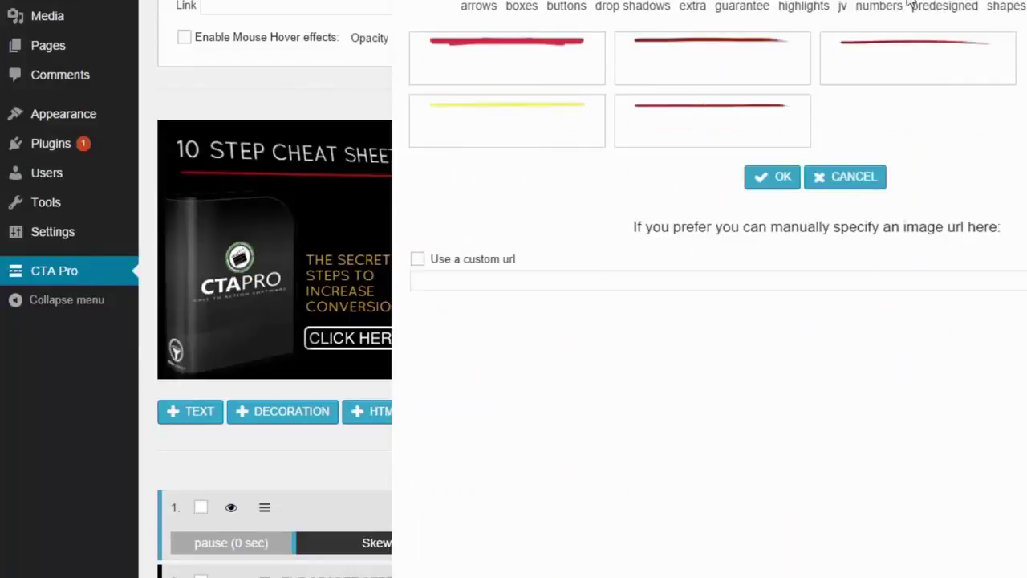
left_click(741, 8)
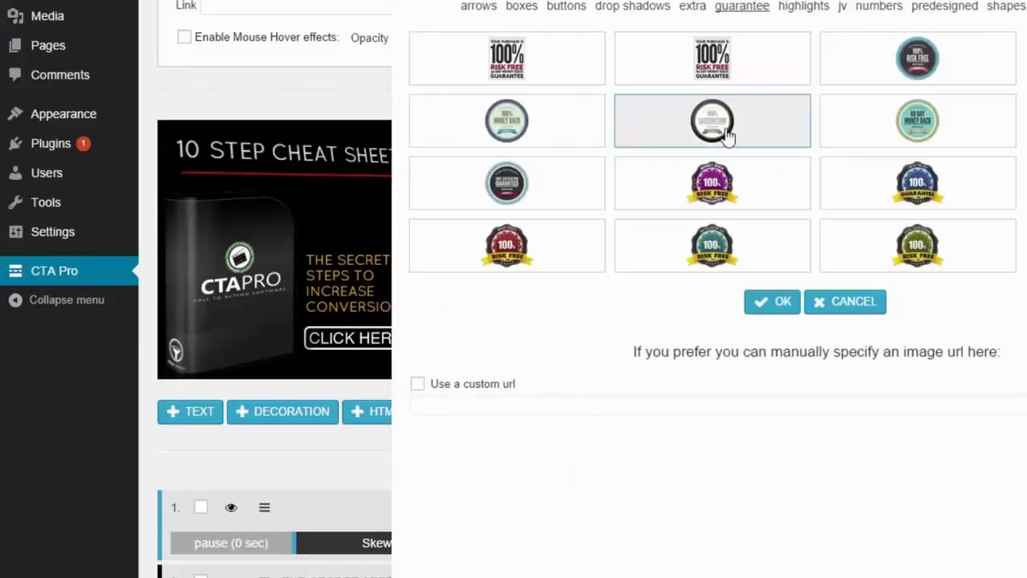
Step: Place the 100% SATISFACTION GUARANTEE badge tile onto the cheat sheet banner
left_click(774, 304)
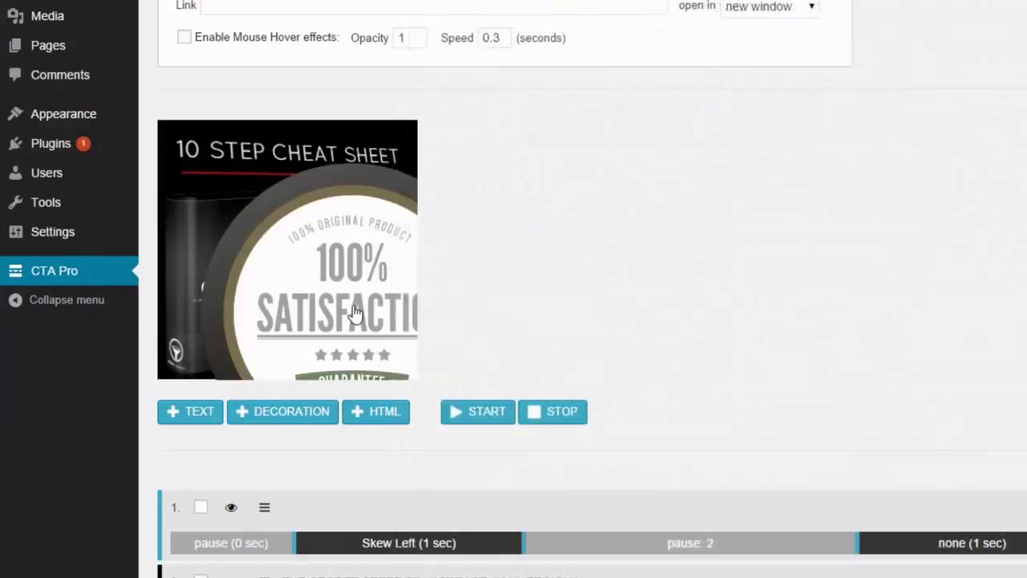
scroll(474, 233, "up", 2)
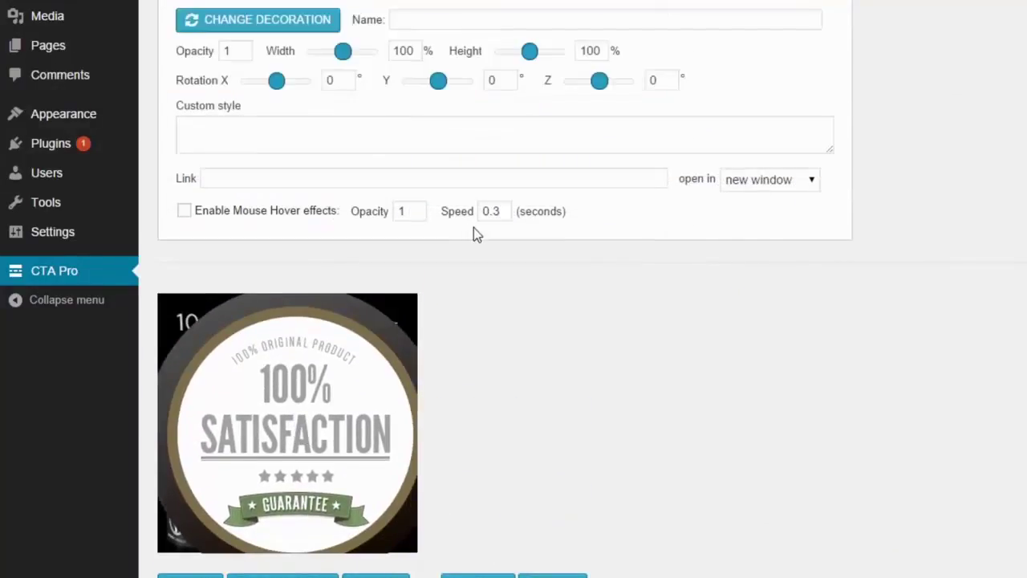